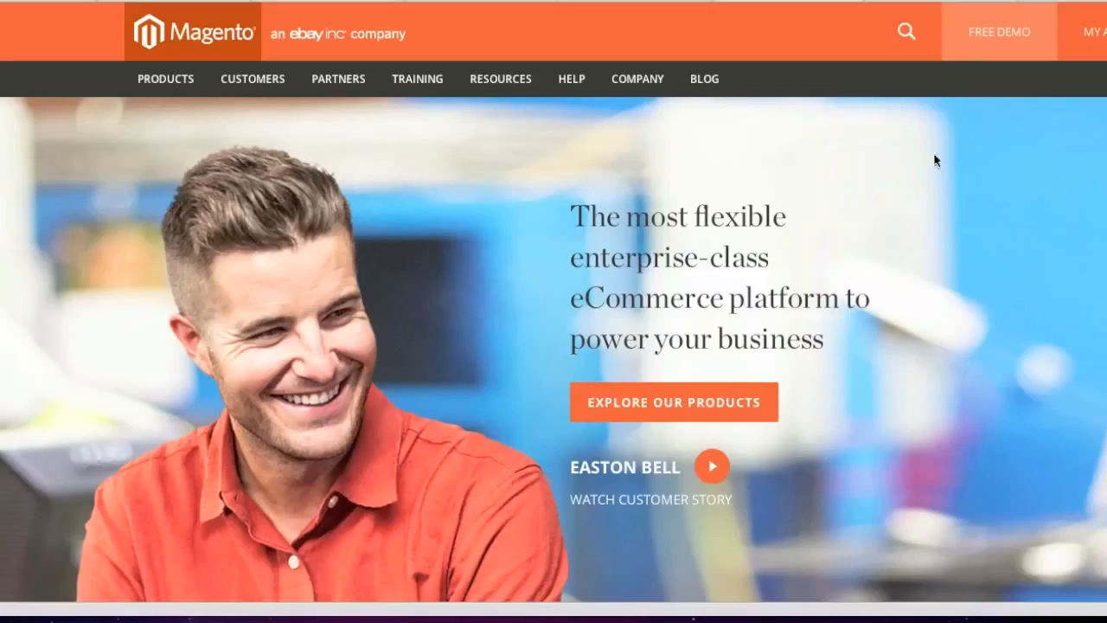
# - Switch to the Magento demo store and view the Nine West Women's Lucero Pump product and the Furniture category
pyautogui.click(923, 1)
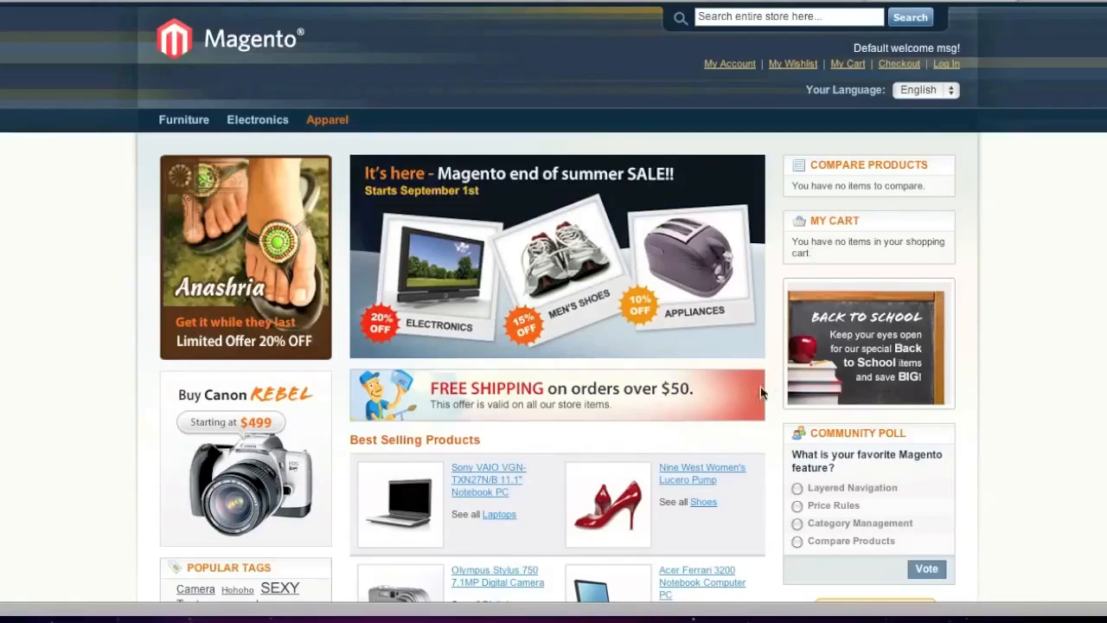
pyautogui.click(701, 477)
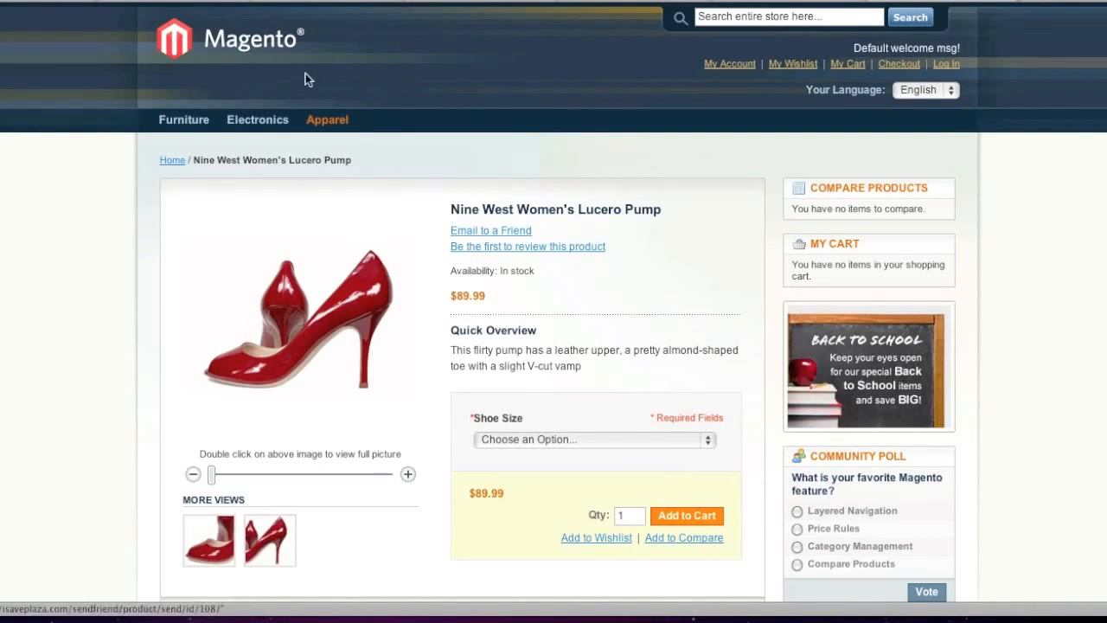
pyautogui.click(191, 118)
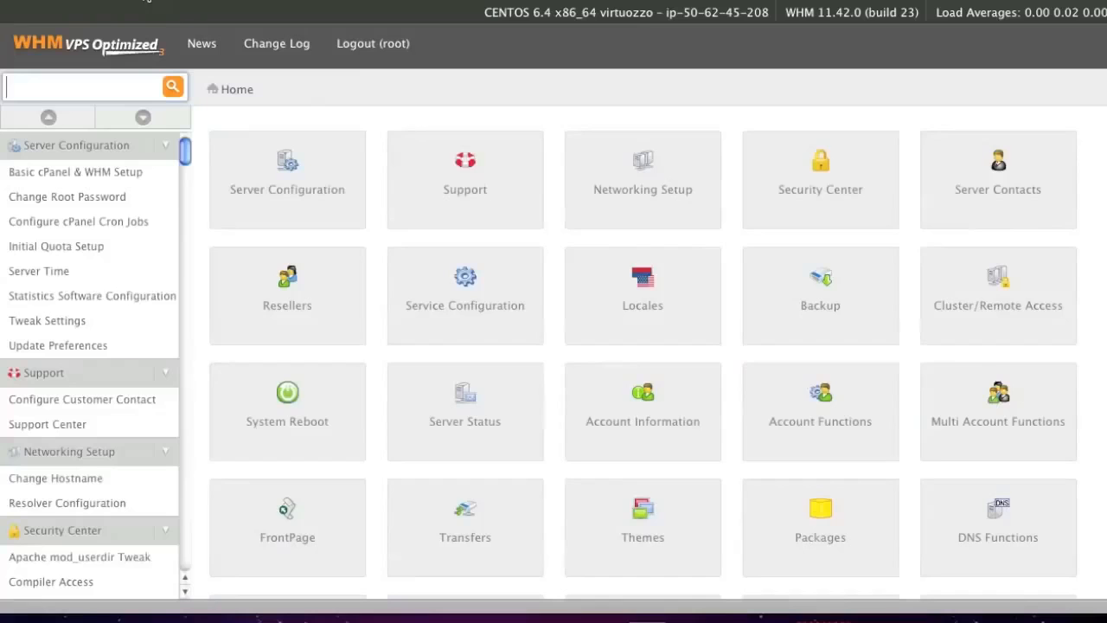
# - Review Magento's System Requirements page, highlighting version 5.4 under PHP Compatibility
pyautogui.click(251, 1)
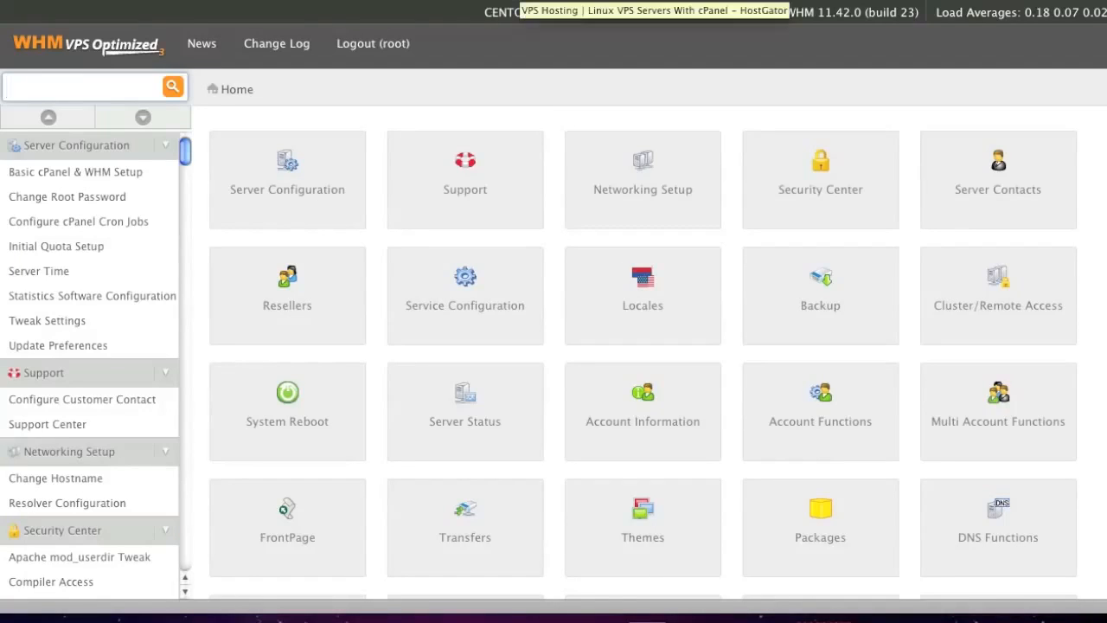
pyautogui.click(631, 1)
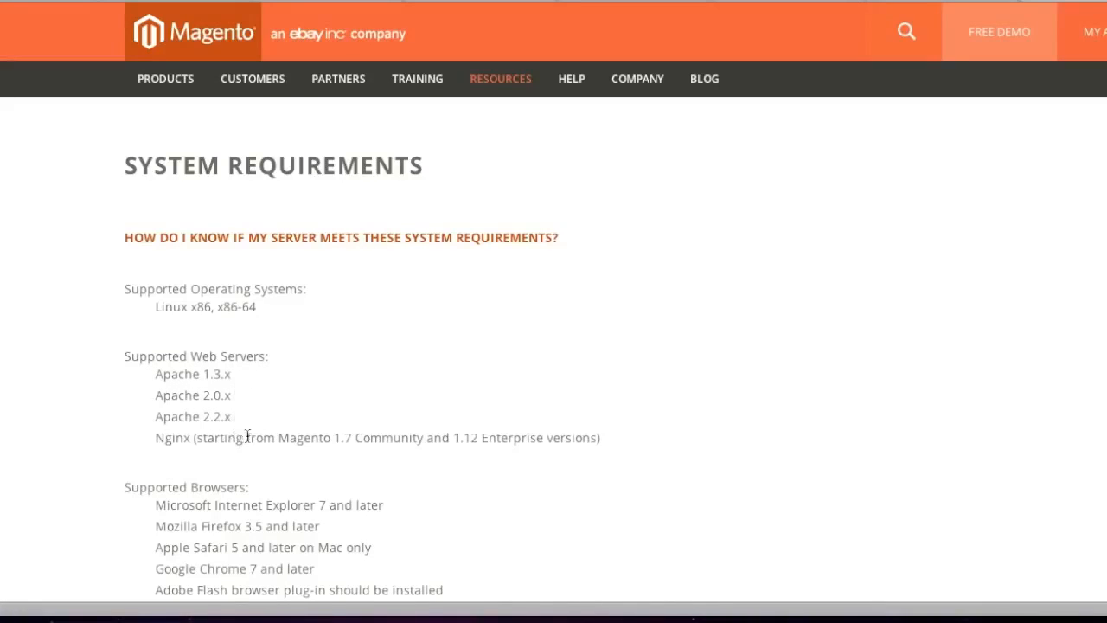
pyautogui.scroll(-2, 247, 435)
pyautogui.scroll(-1, 221, 405)
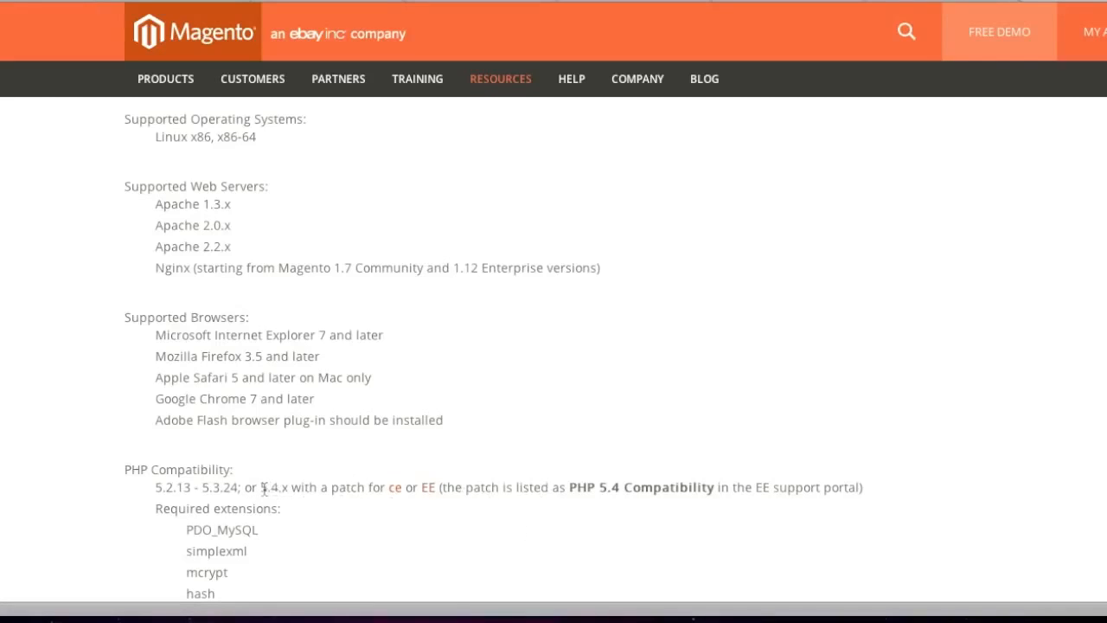
pyautogui.moveTo(262, 488); pyautogui.dragTo(279, 490)
pyautogui.click(947, 5)
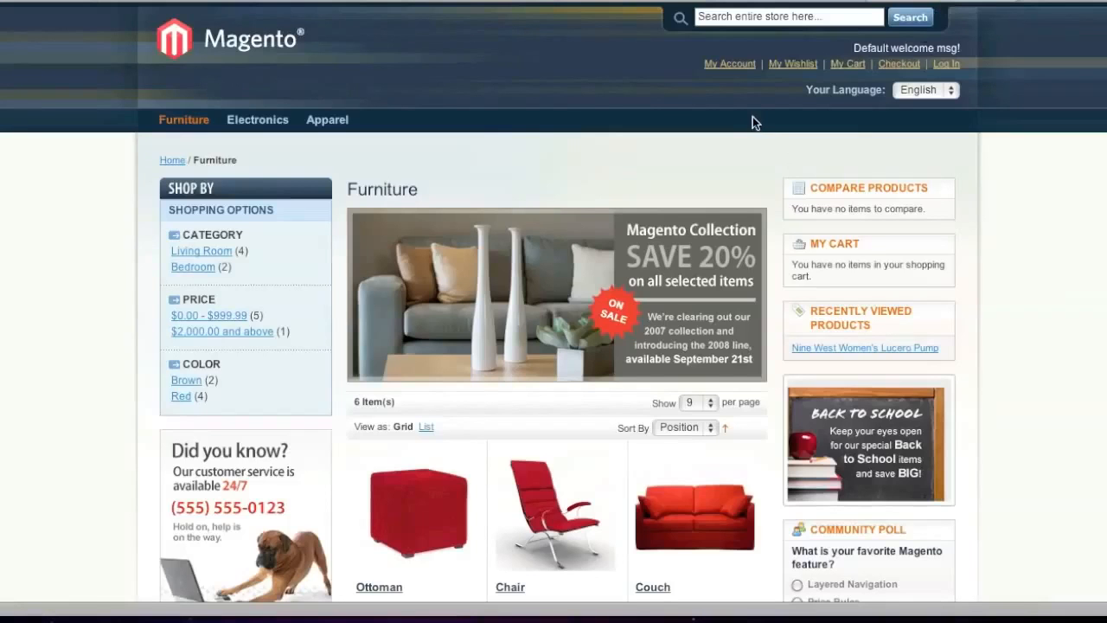
pyautogui.click(1064, 2)
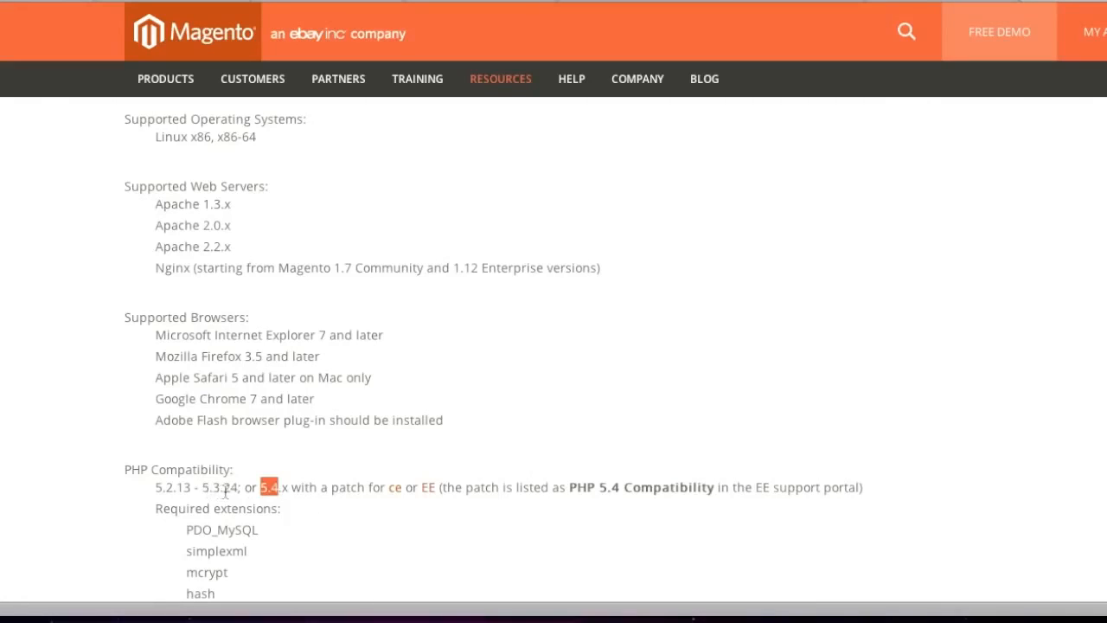
# - Switch to GoDaddy's Virtual Private Servers page and review the CentOS plan specifications and term prices
pyautogui.click(76, 2)
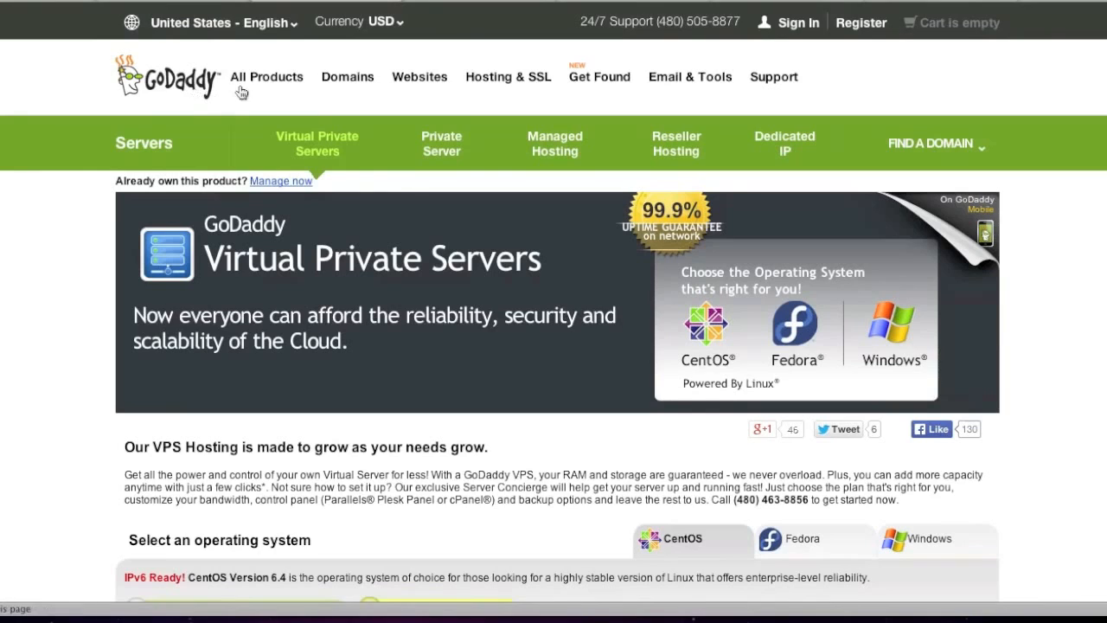
pyautogui.scroll(-3, 397, 182)
pyautogui.scroll(-2, 397, 183)
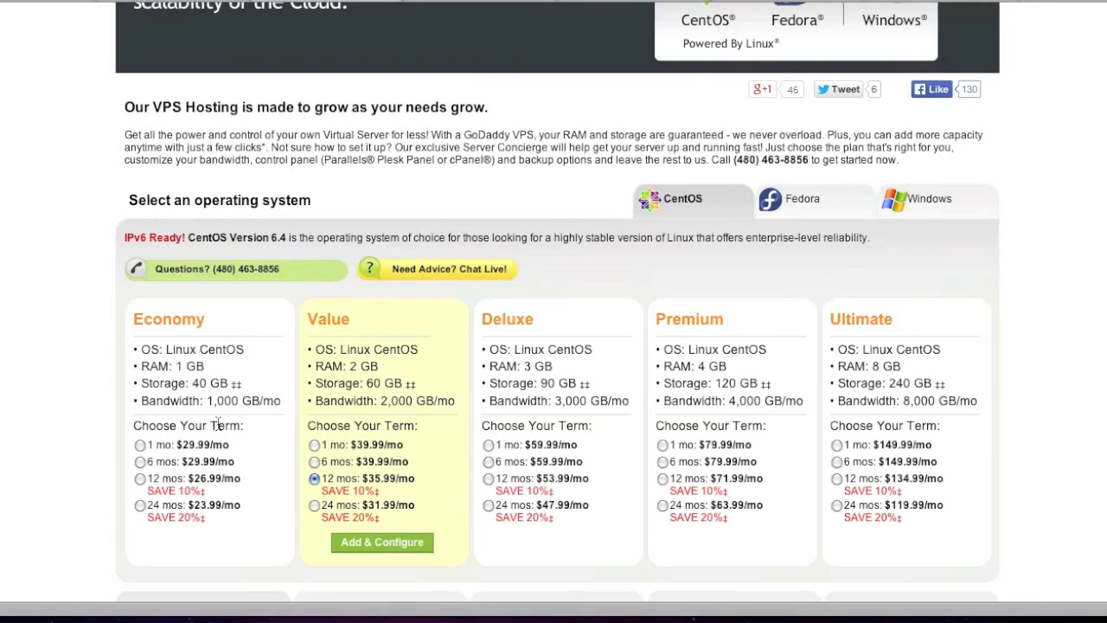
pyautogui.scroll(4, 223, 424)
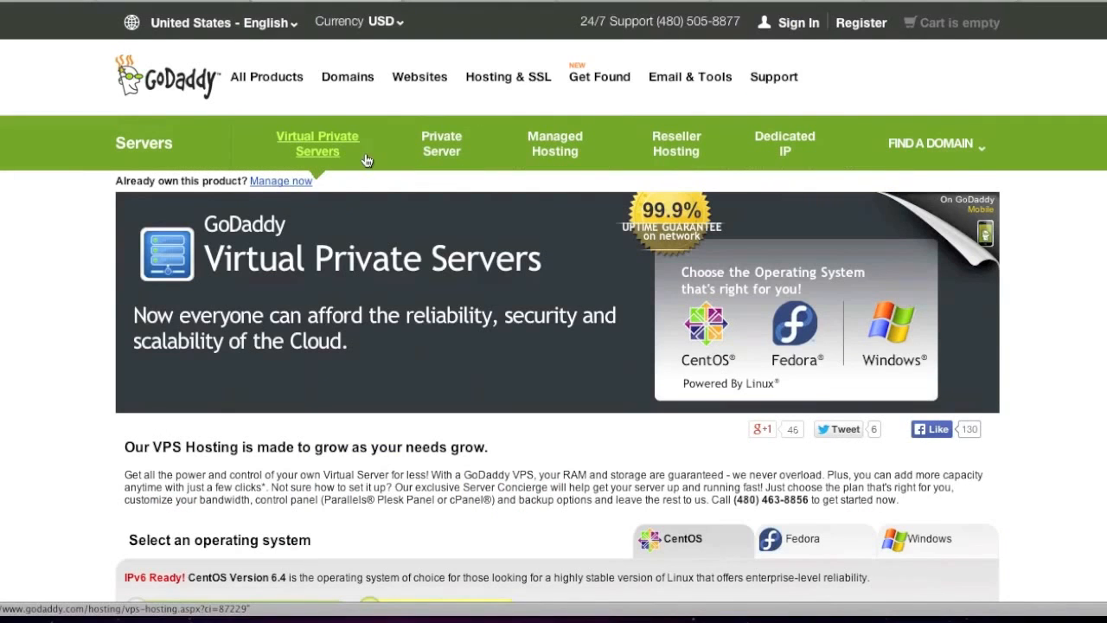
# - Open GoDaddy's SSL Certificates page and review the certificate options and yearly prices
pyautogui.click(285, 82)
pyautogui.click(505, 431)
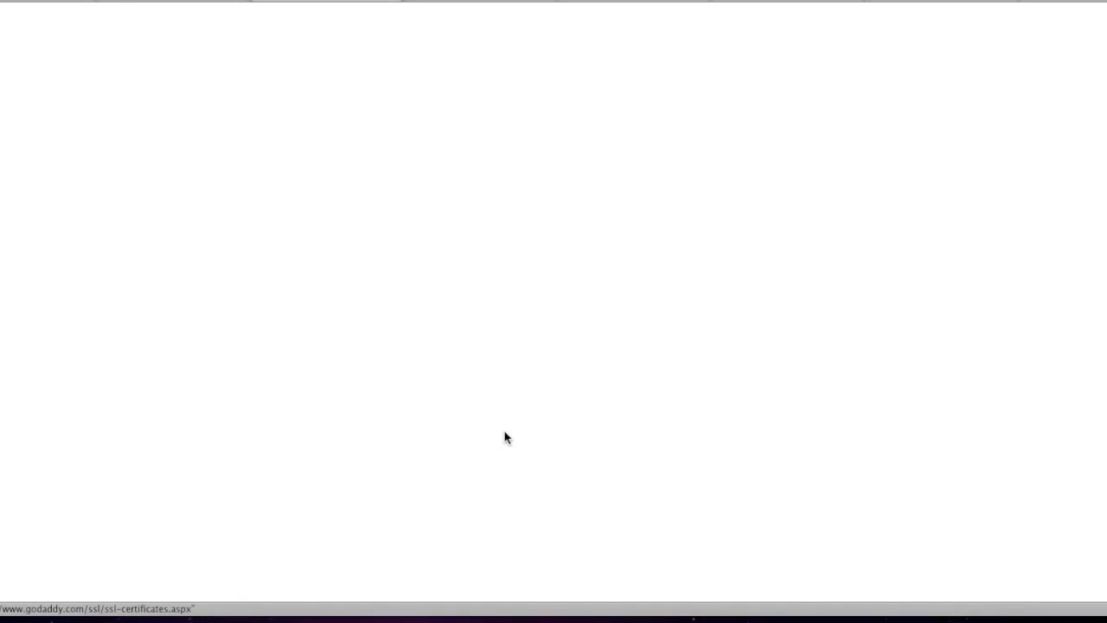
pyautogui.scroll(-2, 471, 398)
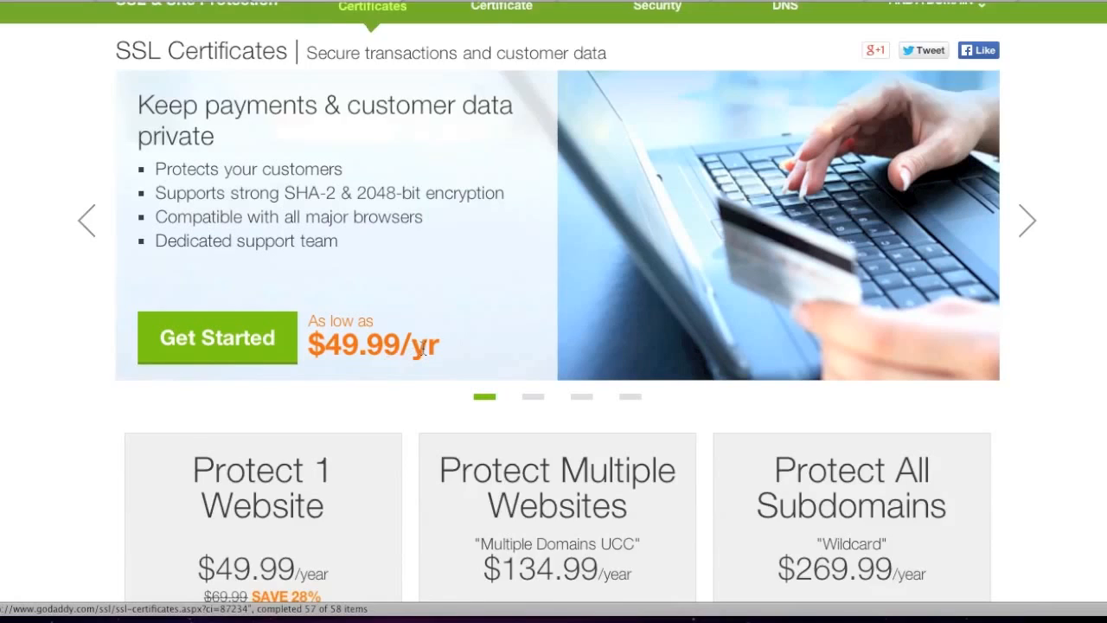
pyautogui.scroll(-2, 422, 350)
pyautogui.scroll(4, 389, 309)
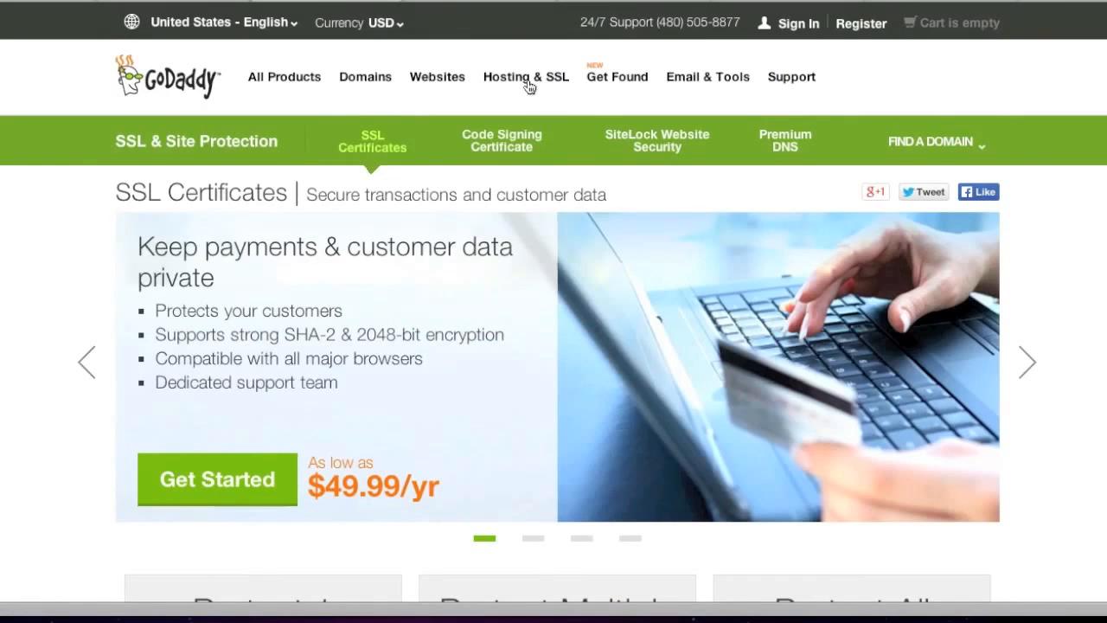
# - Return to GoDaddy's Virtual Private Servers page and check the plans and what each VPS plan includes
pyautogui.moveTo(529, 82)
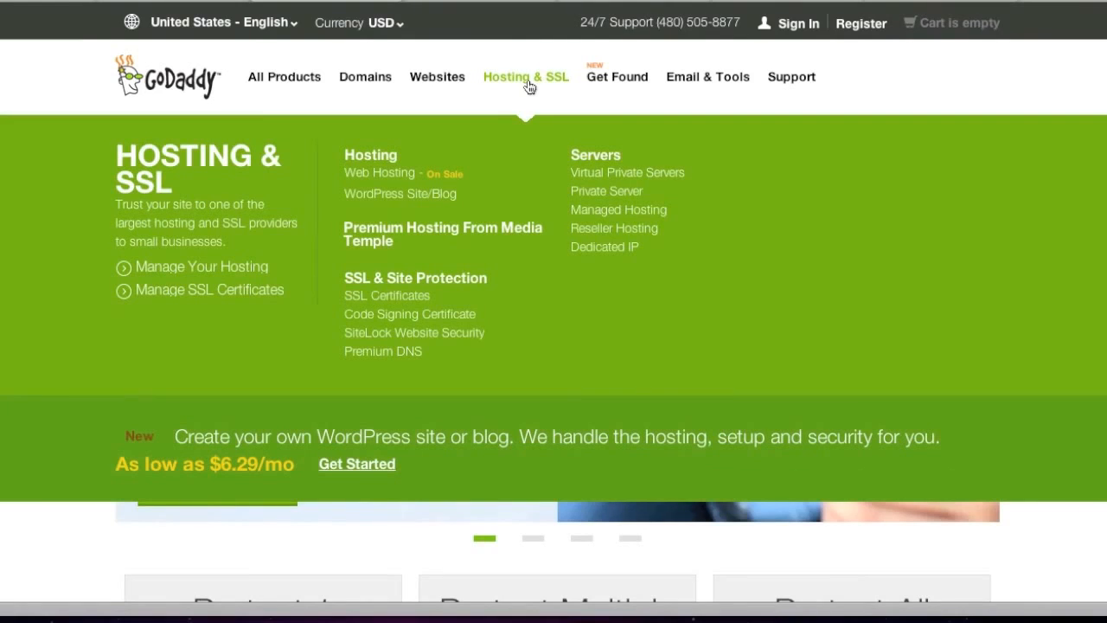
pyautogui.click(605, 171)
pyautogui.scroll(-6, 481, 284)
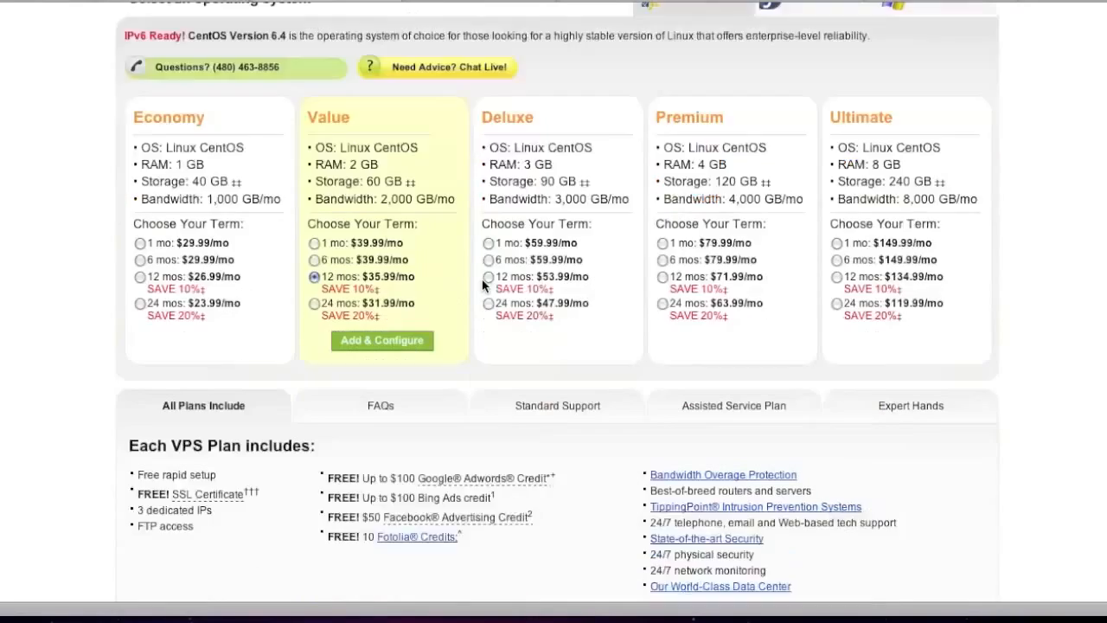
pyautogui.scroll(-1, 482, 278)
pyautogui.scroll(7, 484, 282)
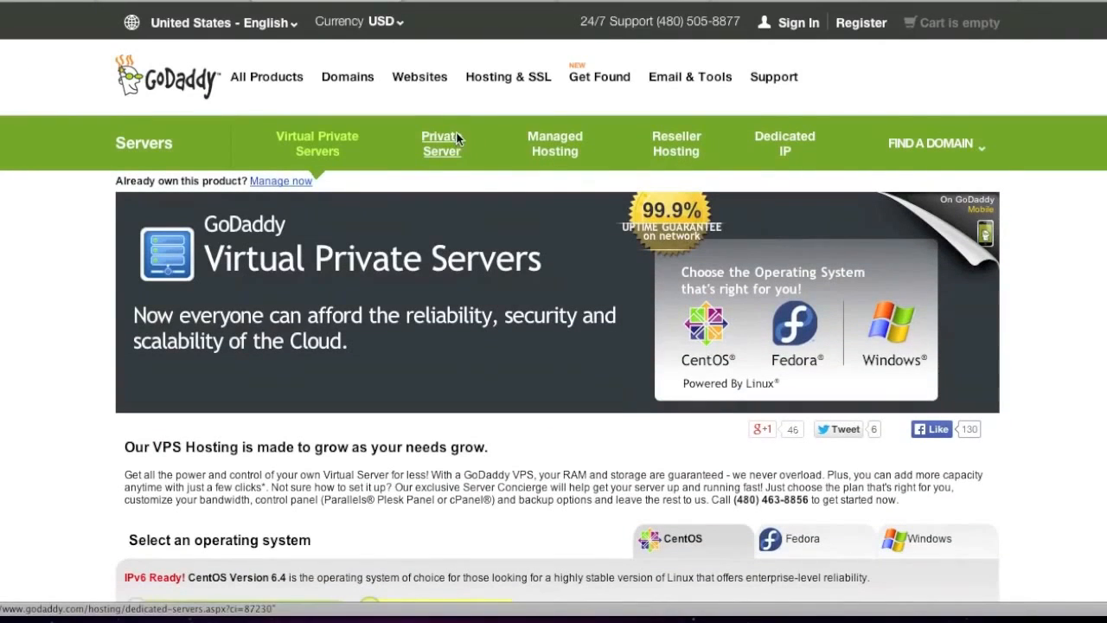
# - Open GoDaddy's Private Server page and compare the CentOS dedicated server plans
pyautogui.click(456, 141)
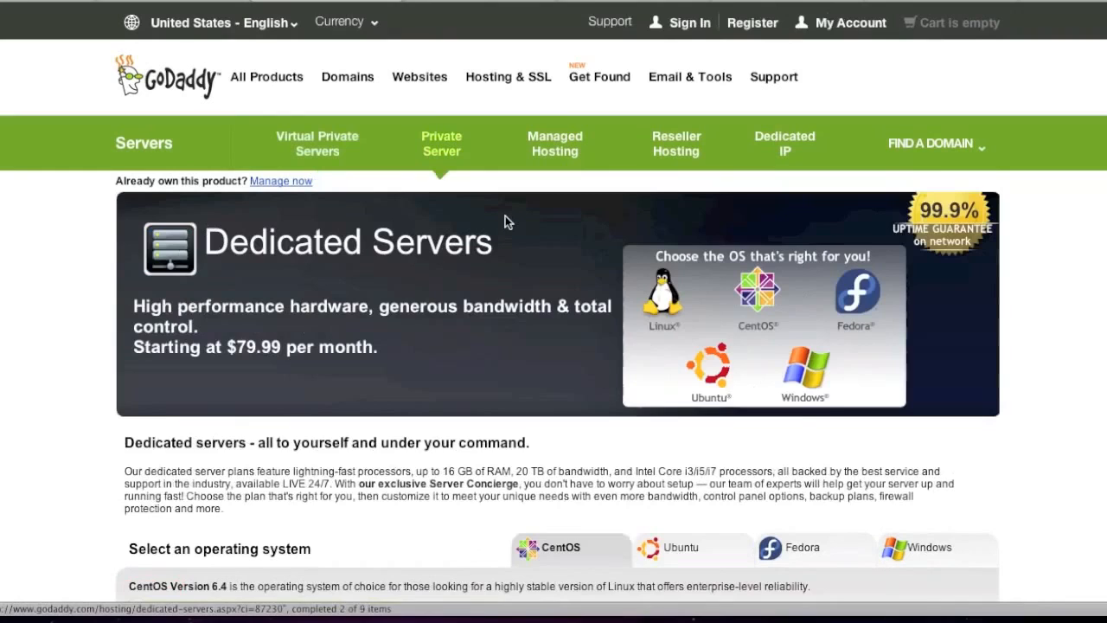
pyautogui.scroll(-4, 505, 223)
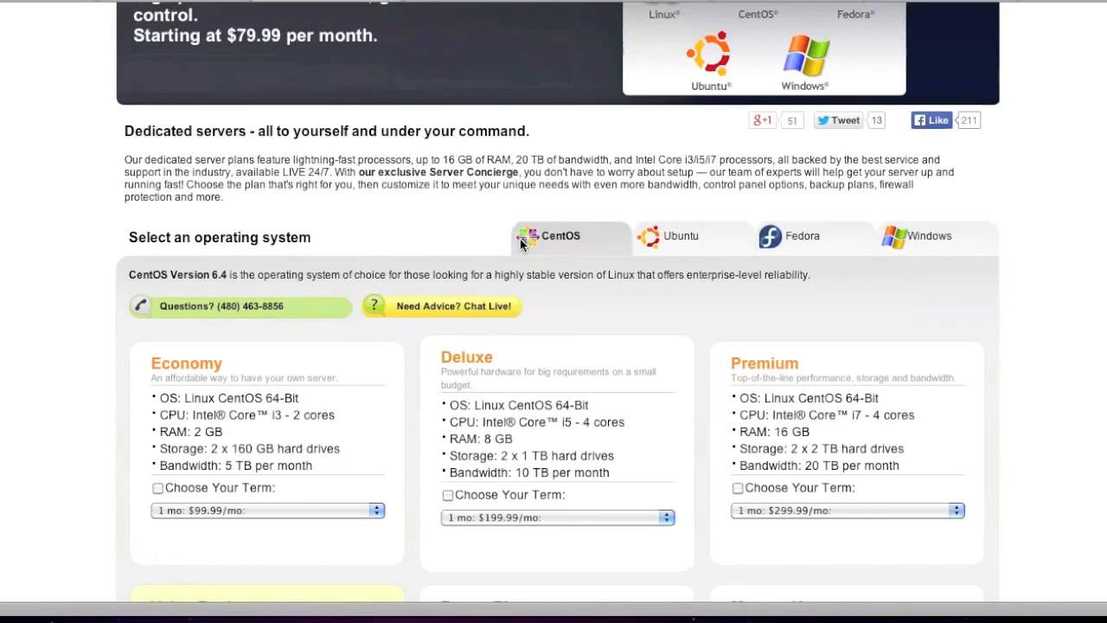
pyautogui.scroll(-1, 522, 243)
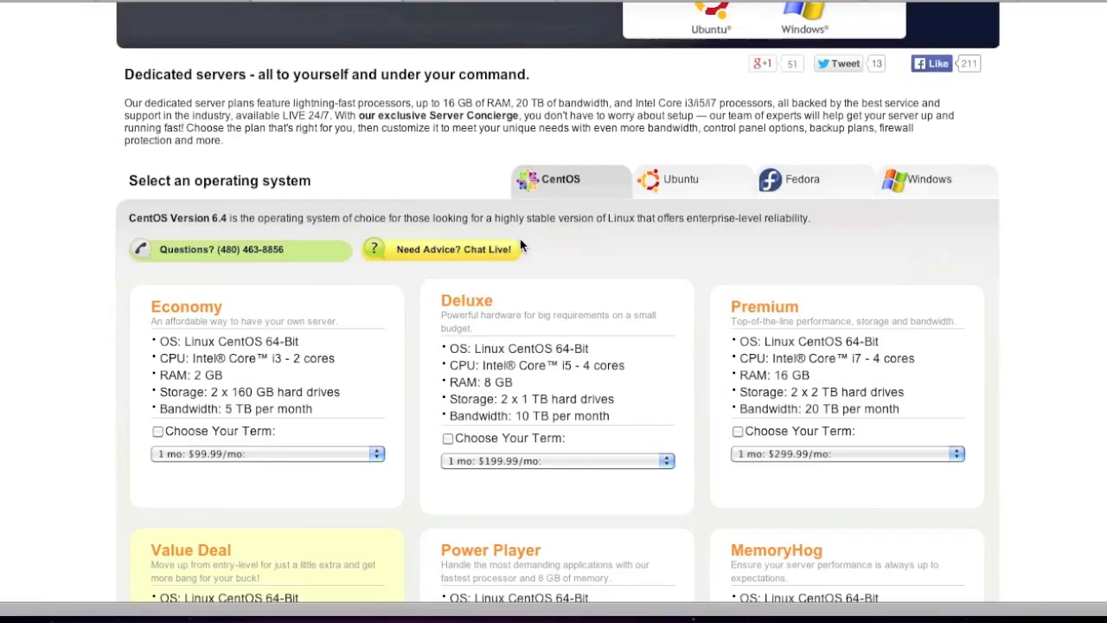
pyautogui.scroll(-1, 520, 247)
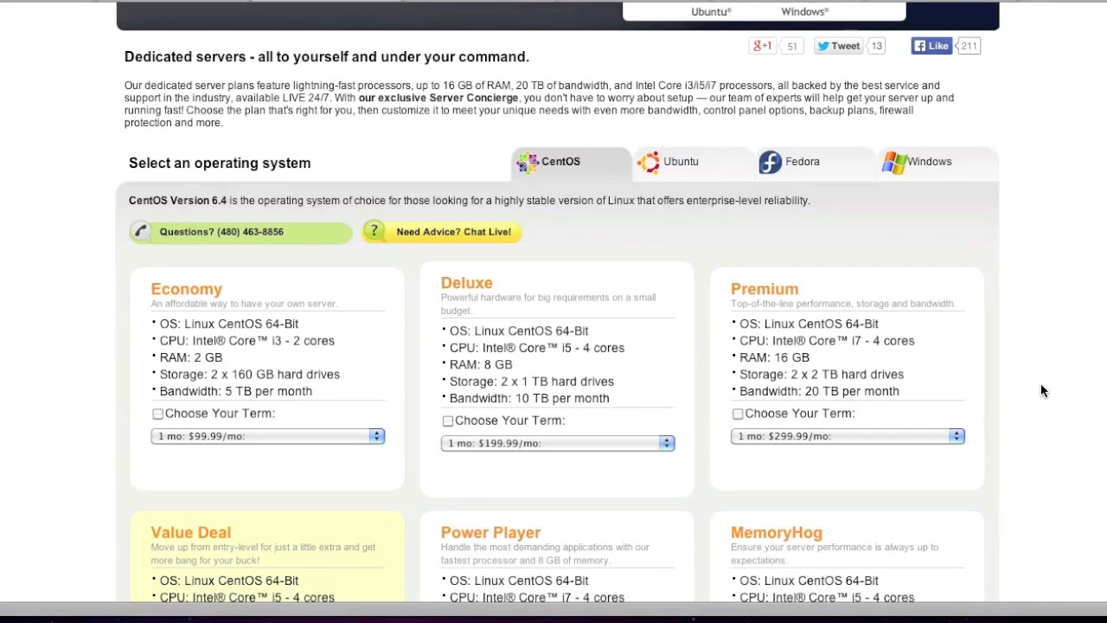
pyautogui.scroll(1, 521, 246)
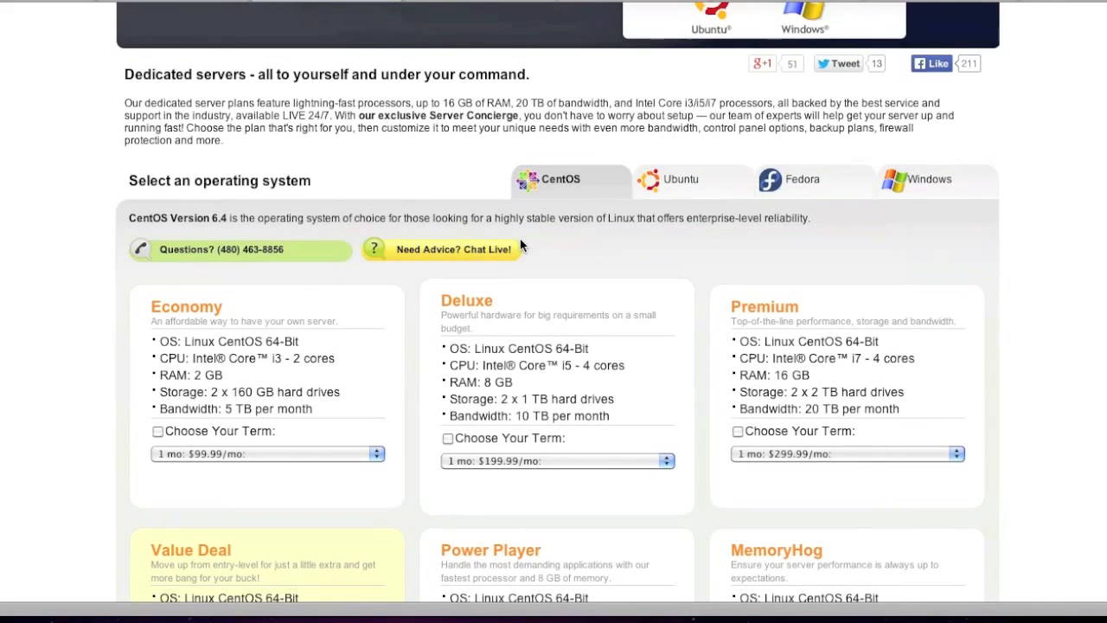
# - Look at the HostGator and myhosting.com VPS hosting pages, and return to GoDaddy's dedicated server plans
pyautogui.click(487, 0)
pyautogui.click(653, 2)
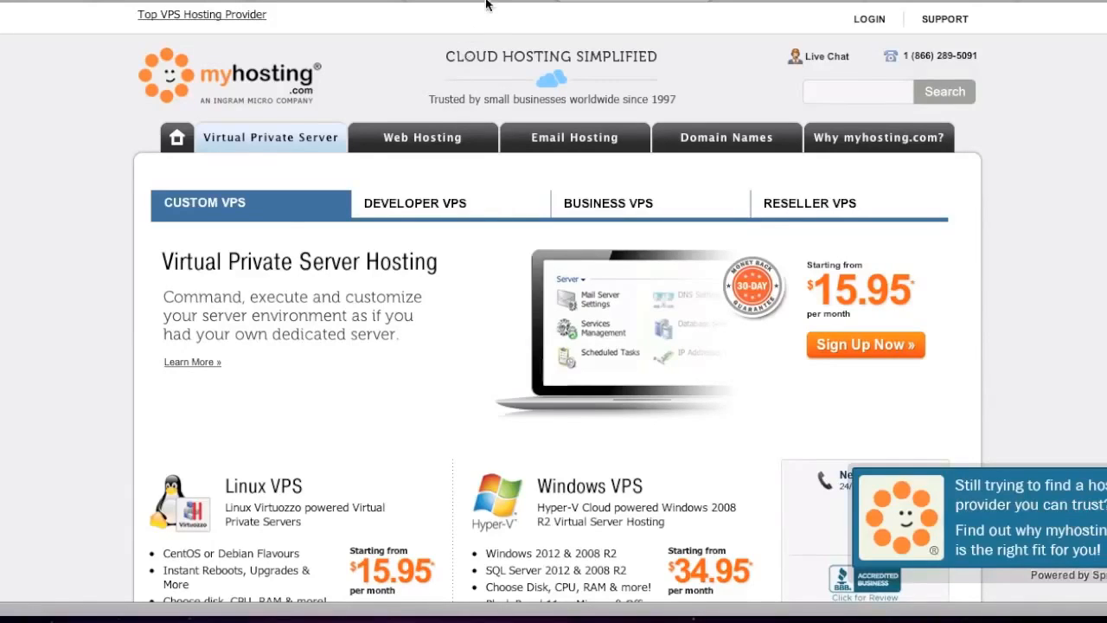
pyautogui.hotkey('ctrl', 'Tab')
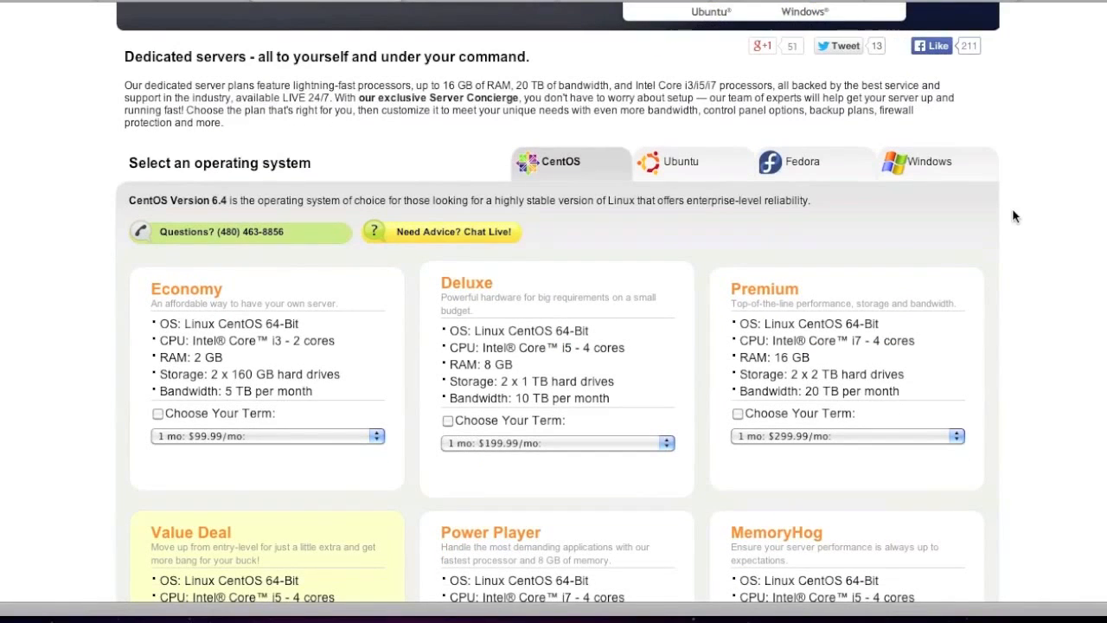
# - Show the Ubuntu dedicated server plans and go back to GoDaddy's Virtual Private Servers page
pyautogui.click(702, 170)
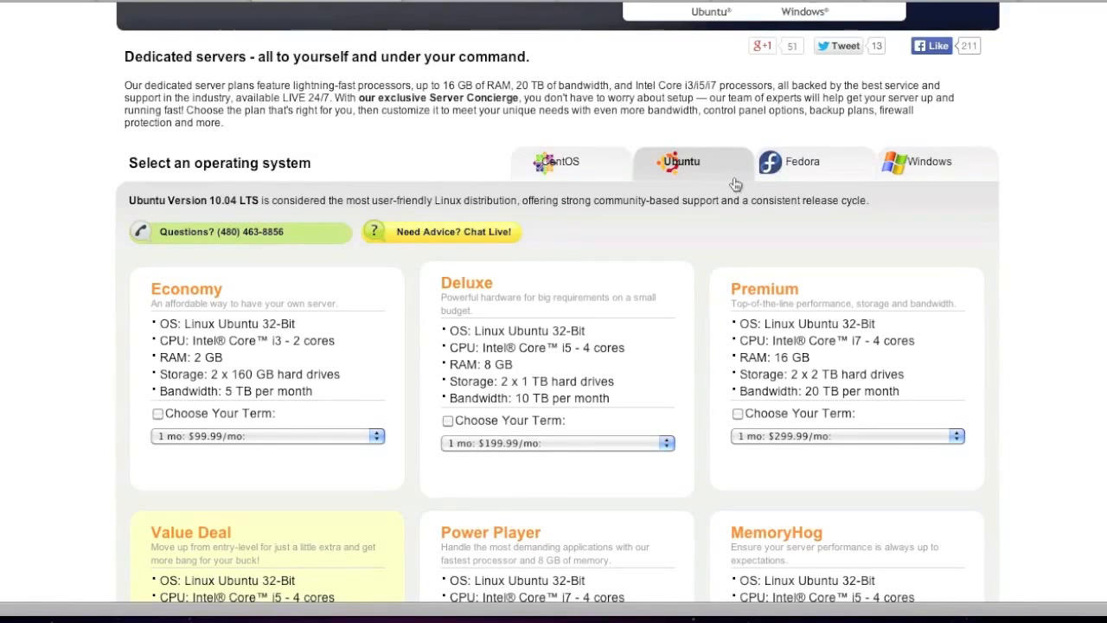
pyautogui.scroll(5, 734, 184)
pyautogui.click(352, 156)
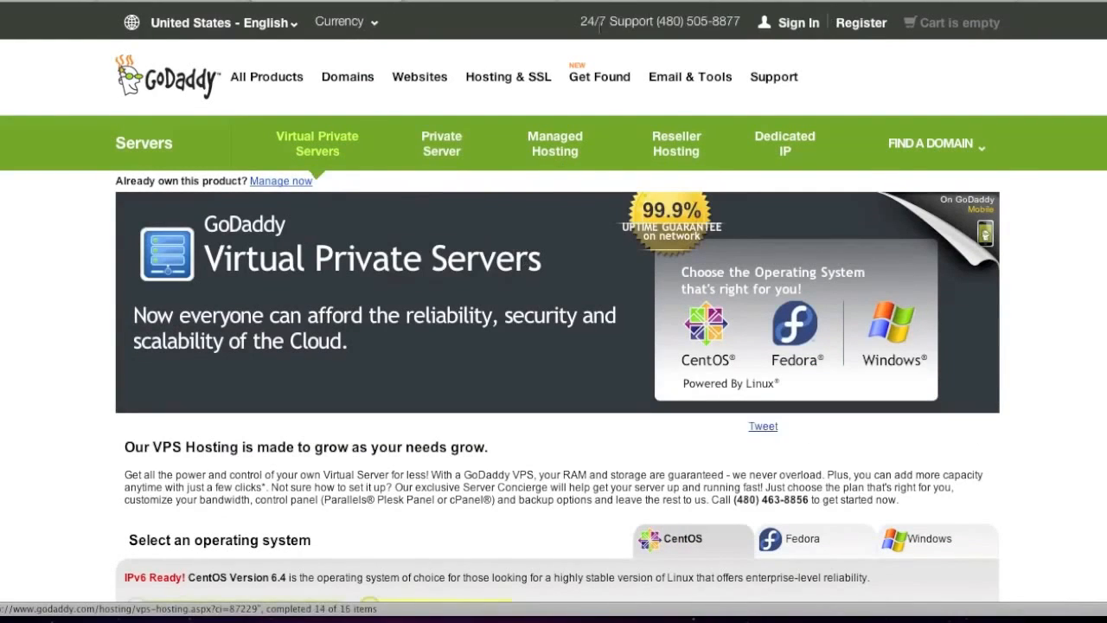
# - Glance at the myhosting.com VPS page, and display GoDaddy's VPS plans for the Fedora operating system
pyautogui.click(607, 1)
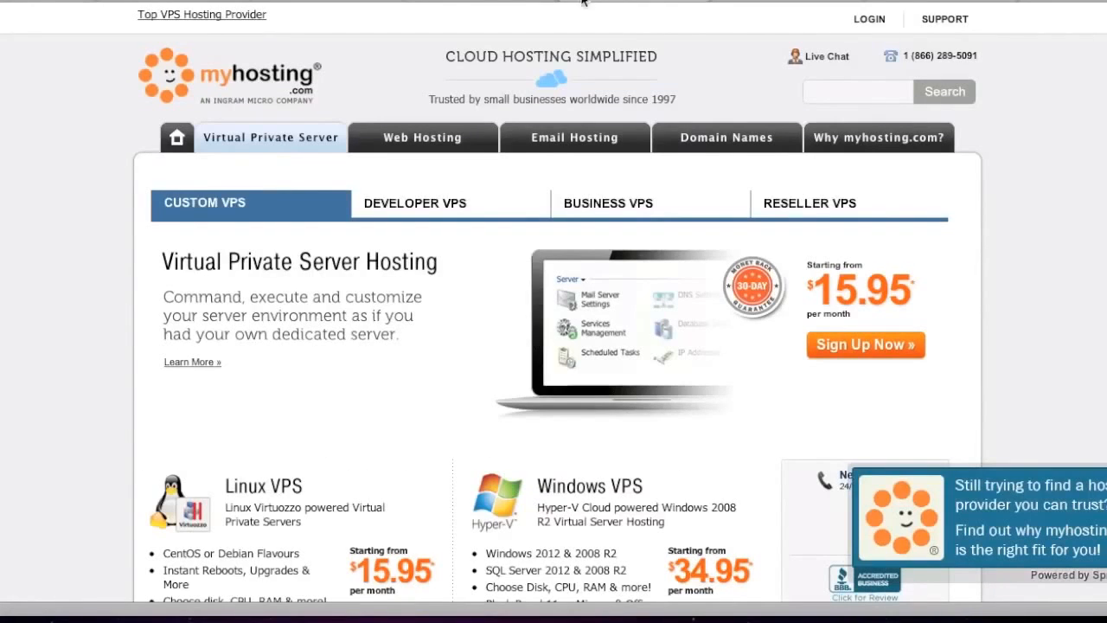
pyautogui.click(365, 4)
pyautogui.scroll(-3, 808, 408)
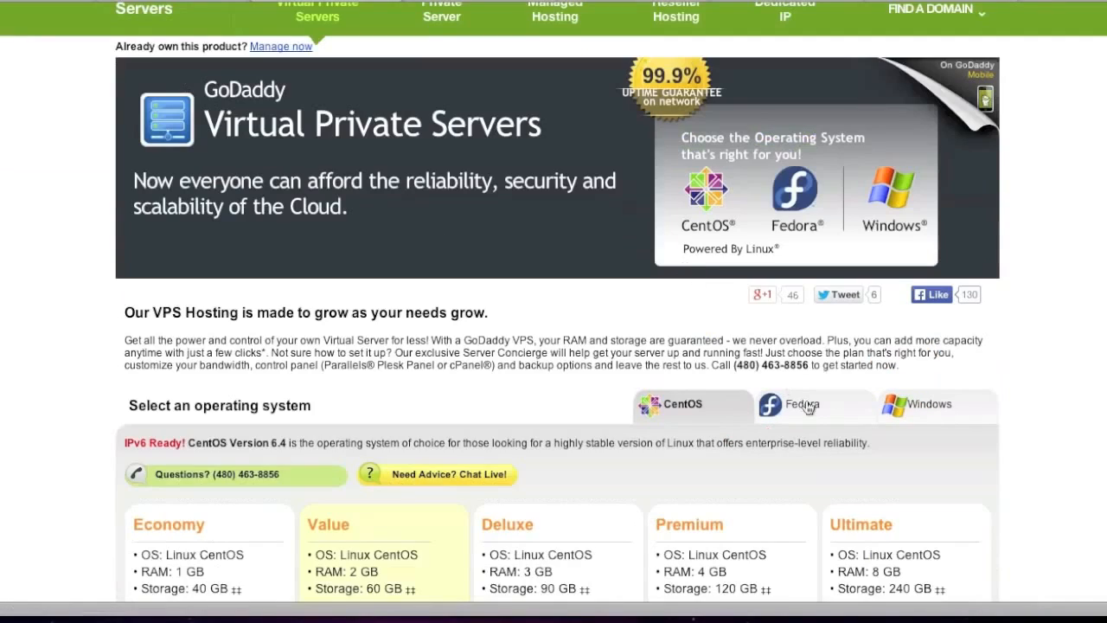
pyautogui.click(807, 407)
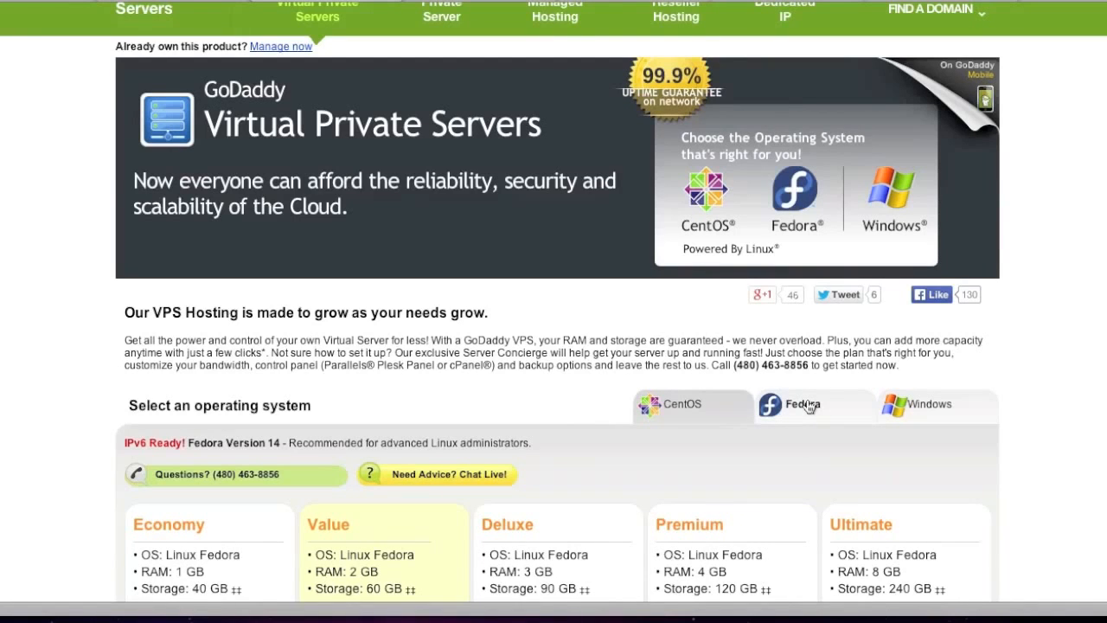
pyautogui.scroll(-1, 808, 406)
pyautogui.scroll(-1, 809, 407)
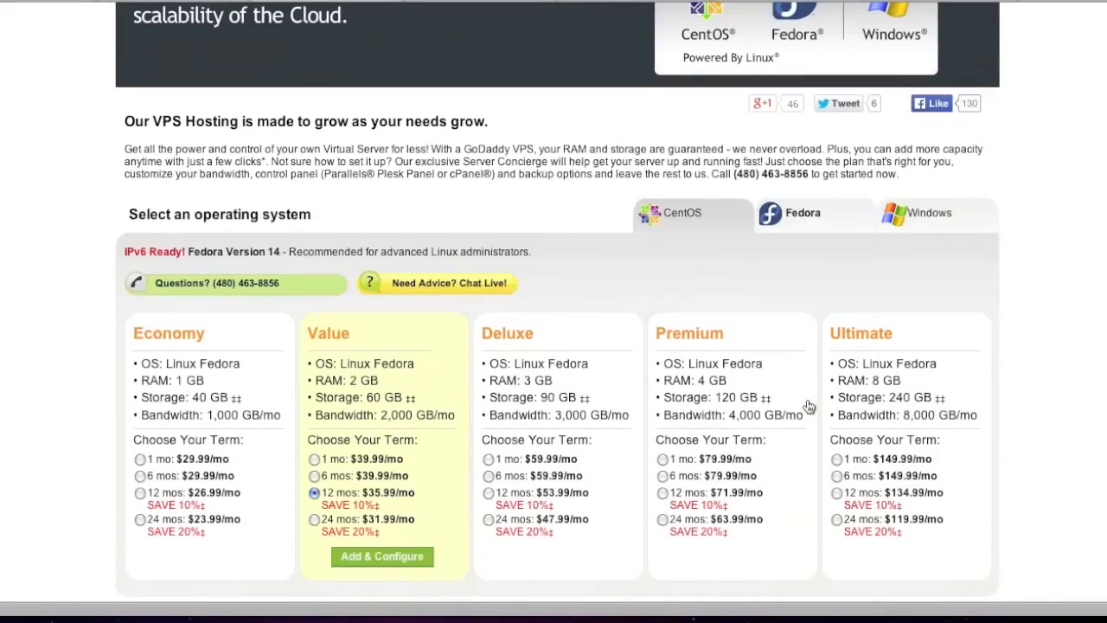
pyautogui.scroll(4, 809, 406)
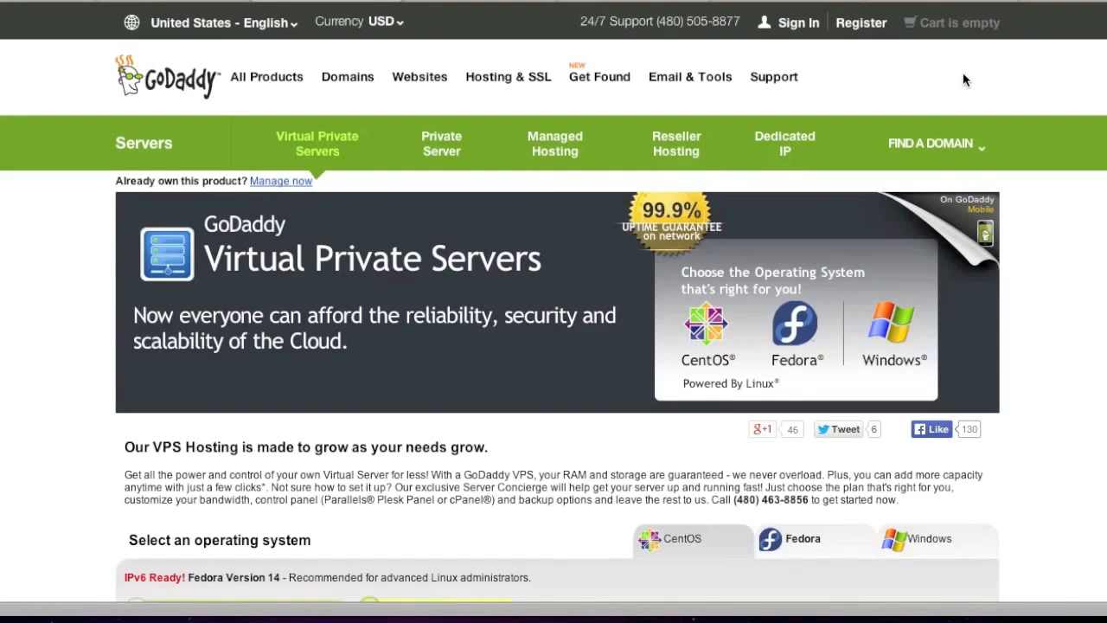
# - Review the Fedora VPS plan specifications and term prices again, and switch to the myhosting.com VPS page
pyautogui.scroll(-3, 1038, 111)
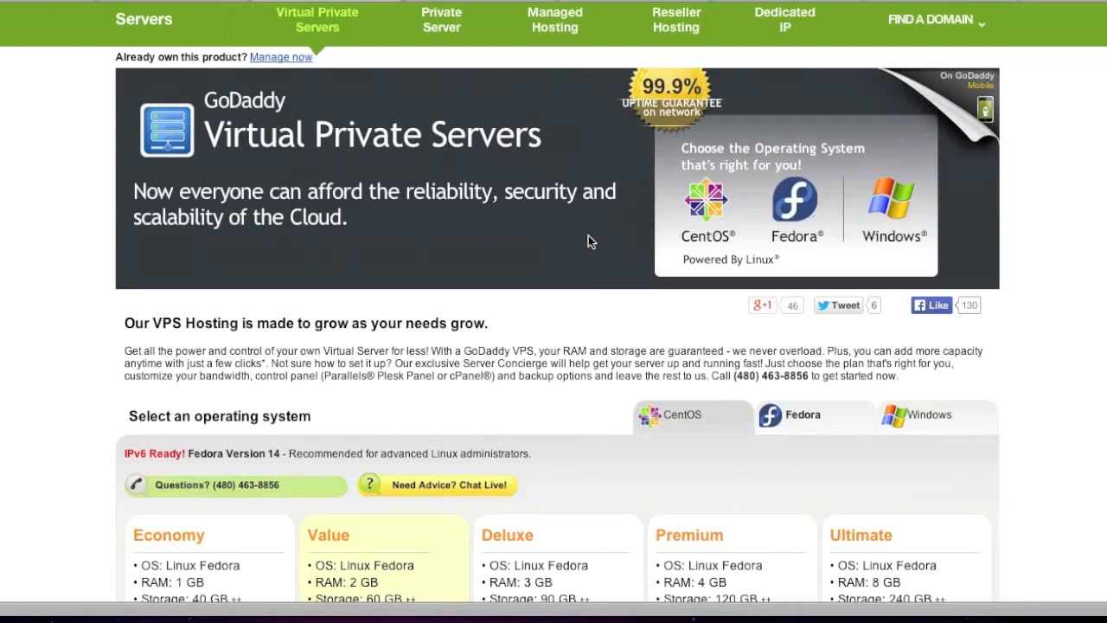
pyautogui.scroll(-2, 589, 235)
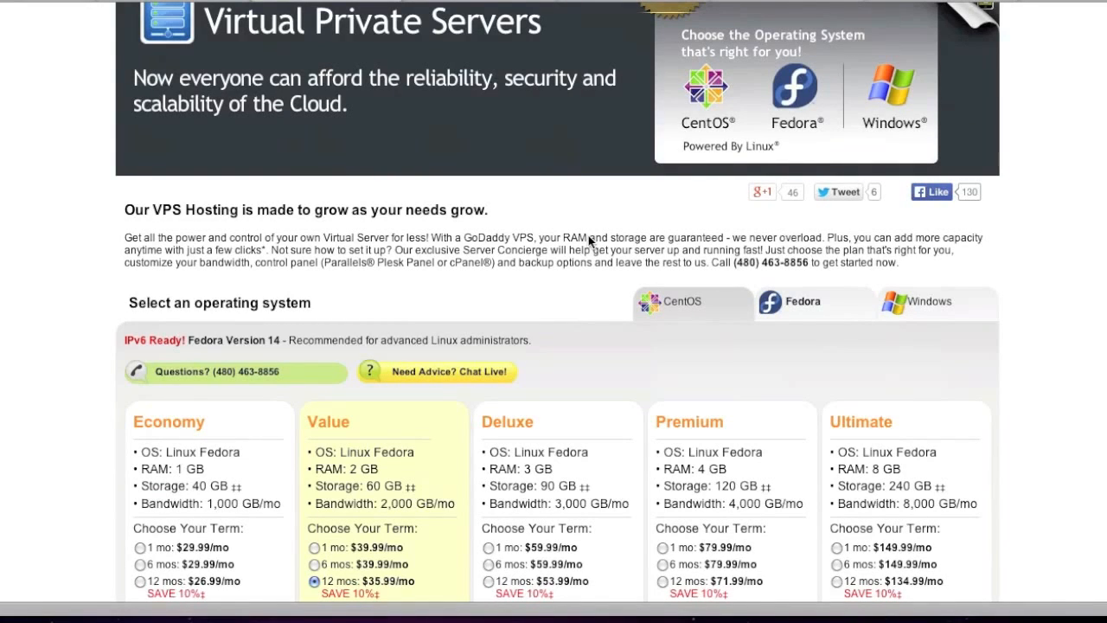
pyautogui.scroll(-1, 588, 238)
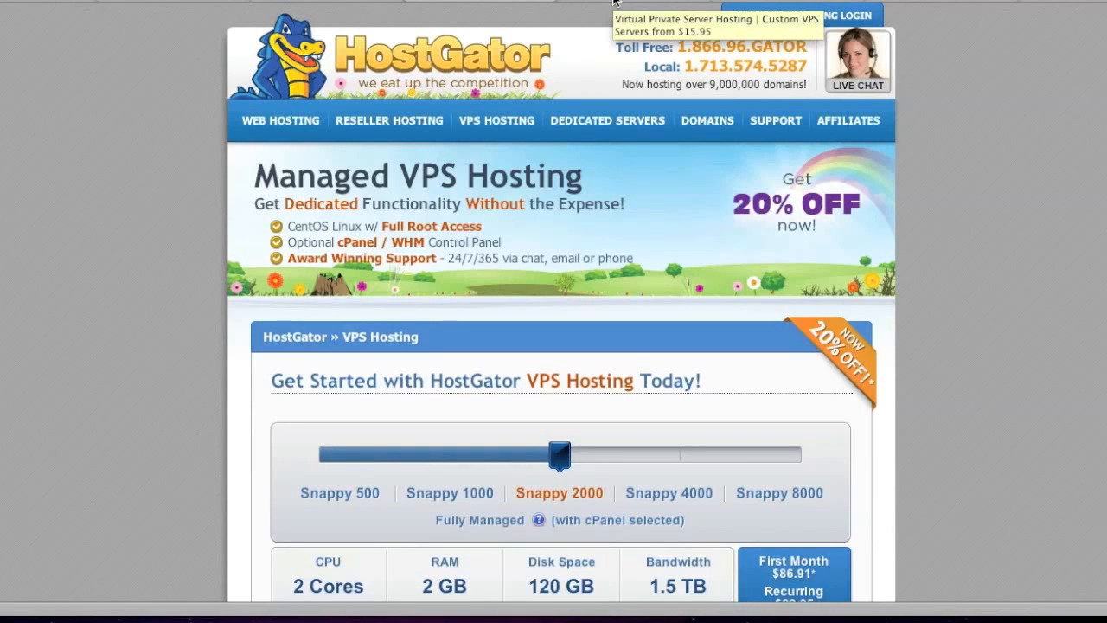
pyautogui.click(615, 2)
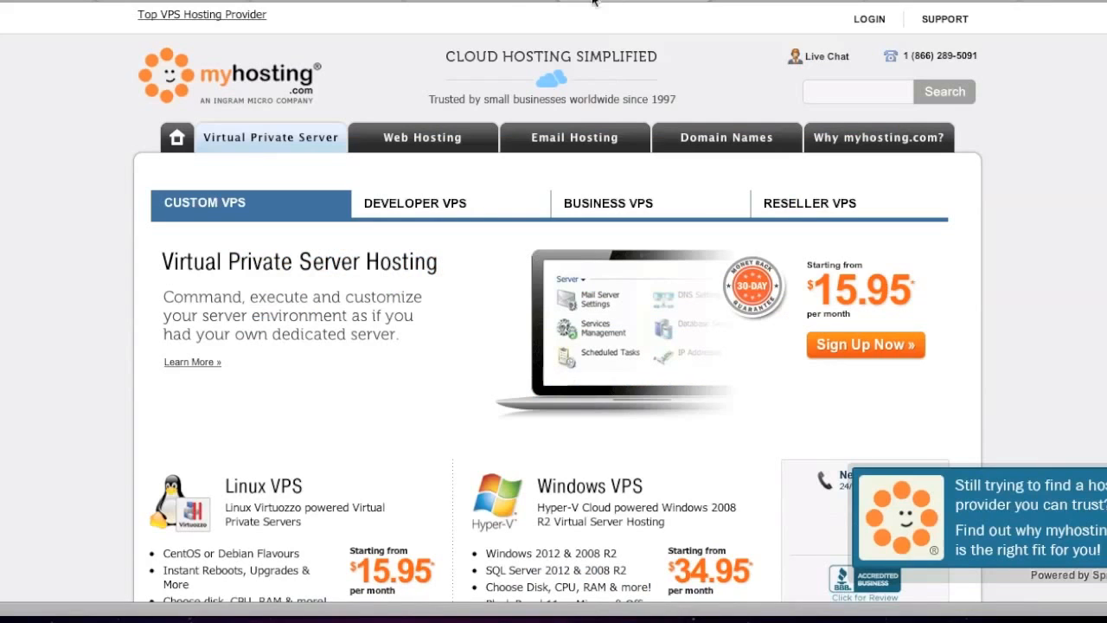
# - Return to GoDaddy's Virtual Private Servers page and look over the Fedora plans and the page header
pyautogui.click(504, 2)
pyautogui.click(350, 2)
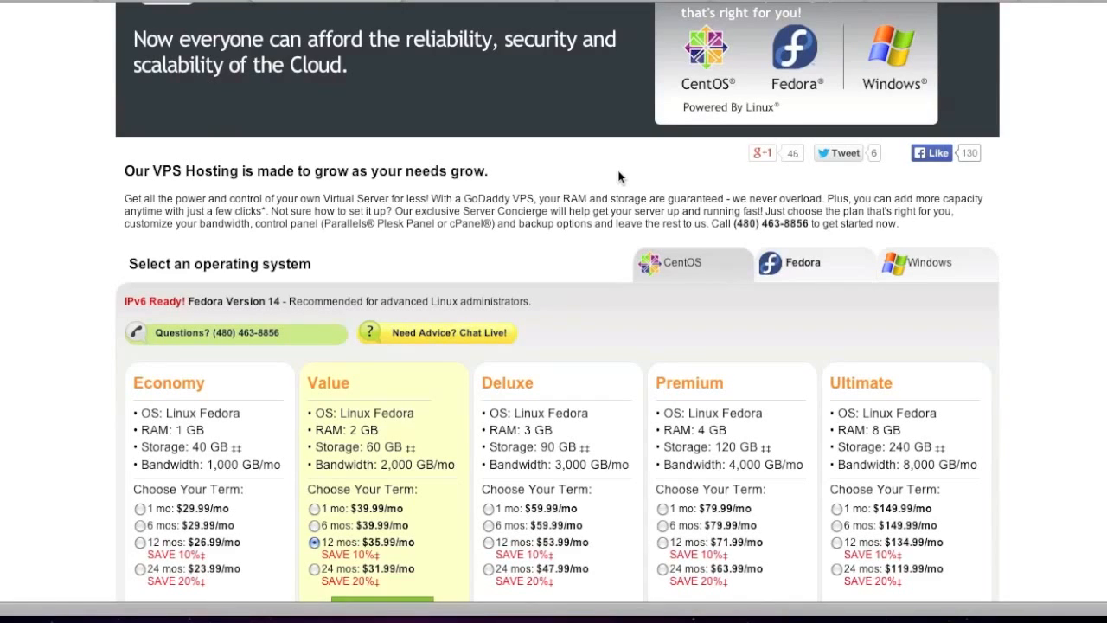
pyautogui.scroll(-1, 619, 177)
pyautogui.scroll(5, 588, 178)
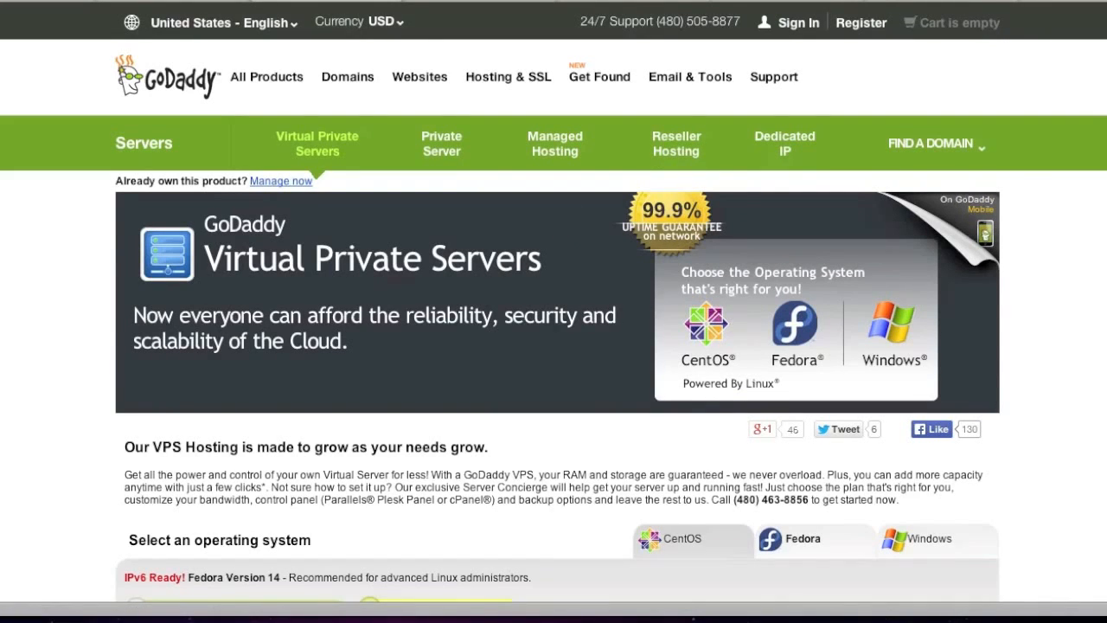
# - Open Magento's system requirements page and highlight PDO_MySQL in the required PHP extensions list
pyautogui.click(1051, 3)
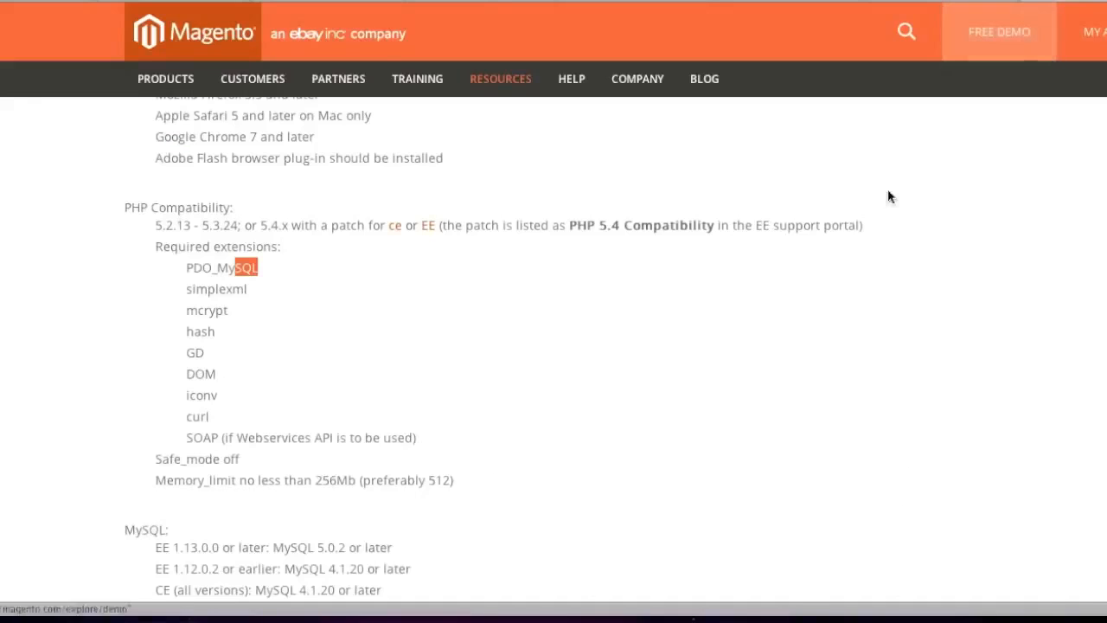
pyautogui.click(213, 285)
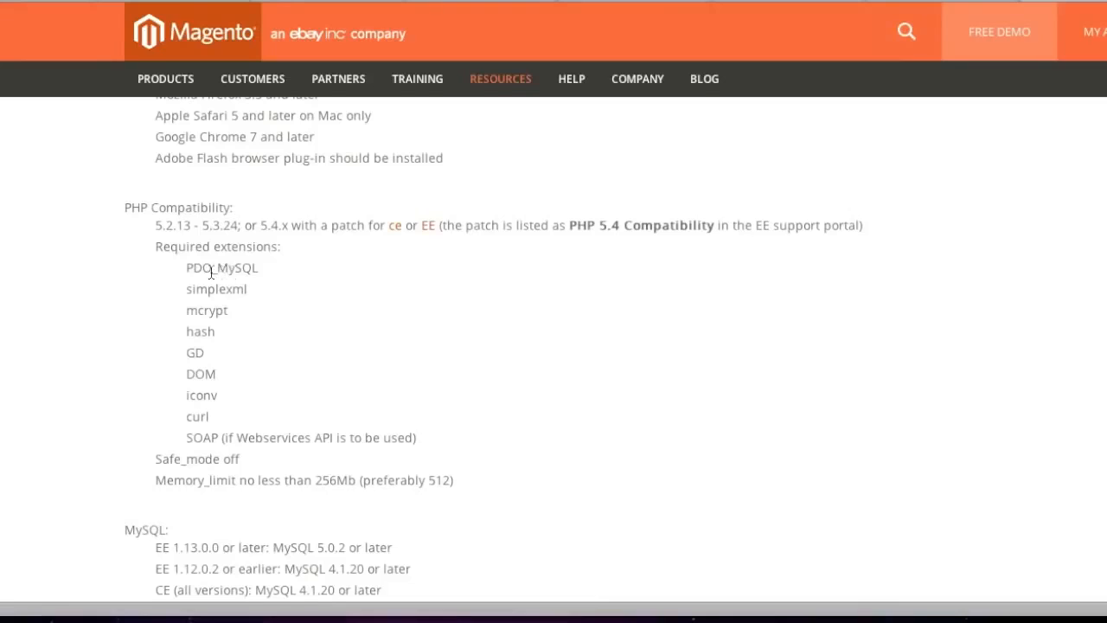
pyautogui.moveTo(187, 268); pyautogui.dragTo(269, 310)
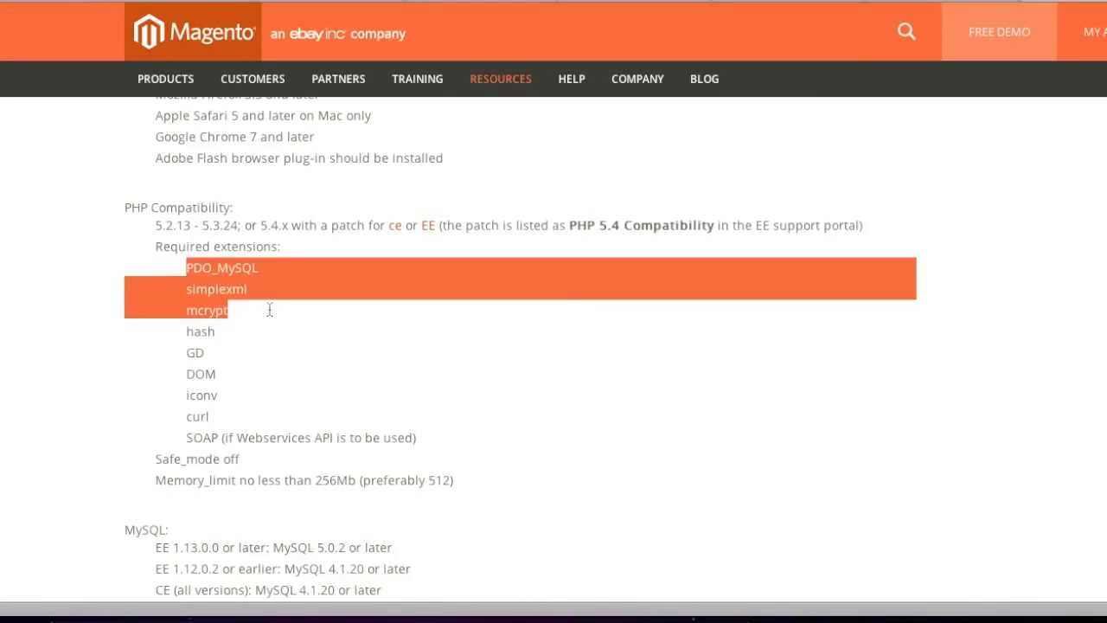
pyautogui.moveTo(270, 312)
pyautogui.mouseDown()
pyautogui.moveTo(270, 323)
pyautogui.moveTo(273, 274)
pyautogui.moveTo(271, 291)
pyautogui.mouseUp()
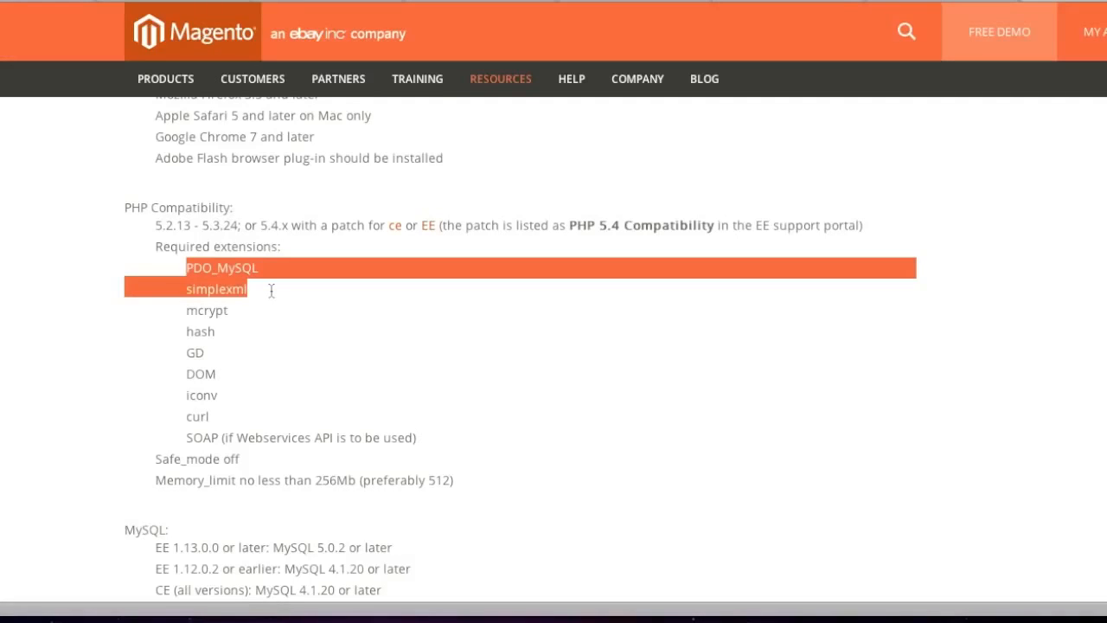
pyautogui.moveTo(270, 292)
pyautogui.mouseDown()
pyautogui.moveTo(270, 309)
pyautogui.moveTo(274, 273)
pyautogui.mouseUp()
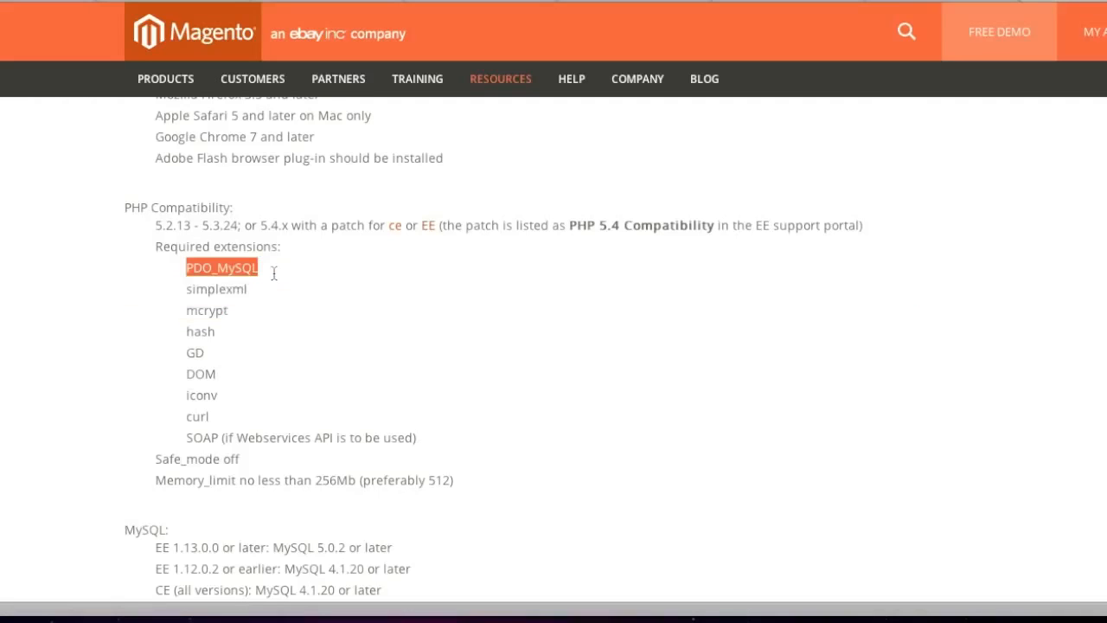